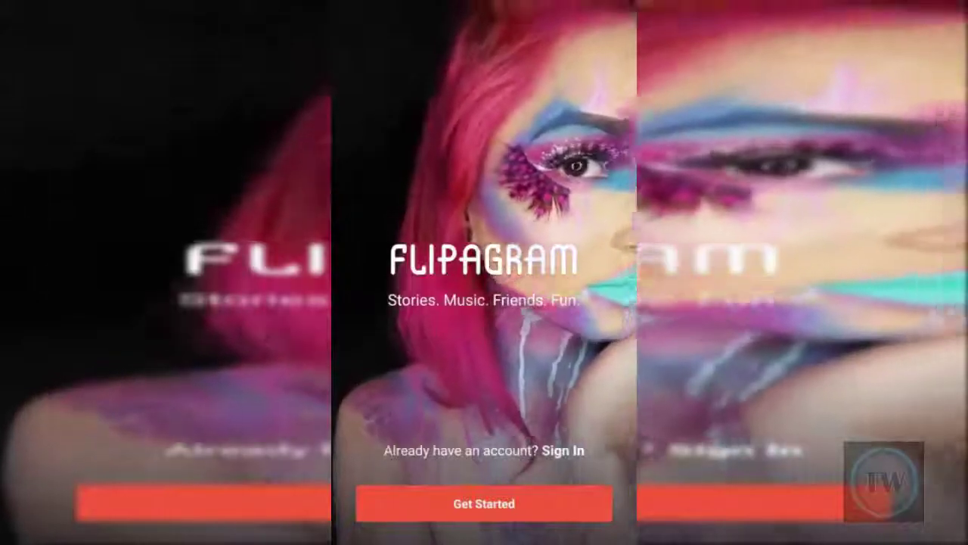
# Step: Sign in to Flipagram with an existing Google account
pyautogui.click(563, 450)
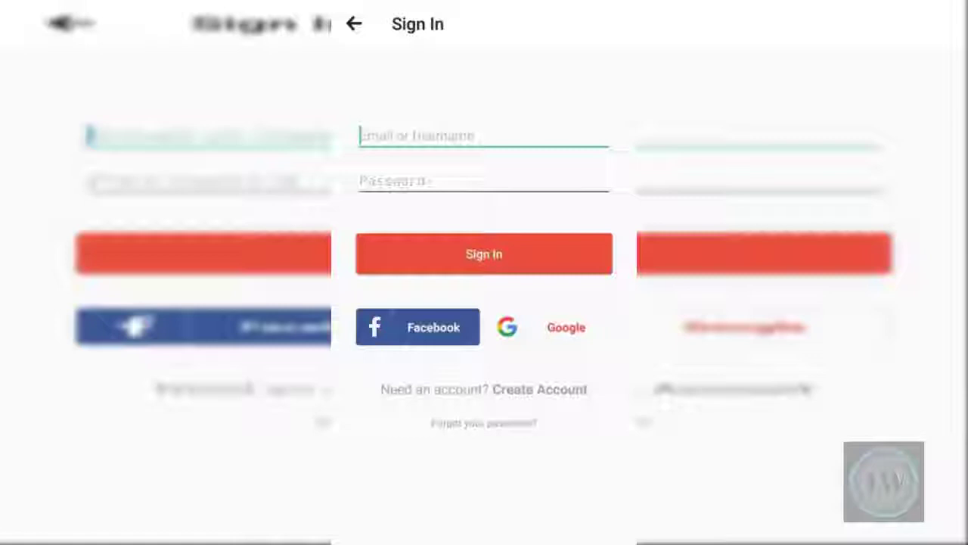
pyautogui.click(566, 335)
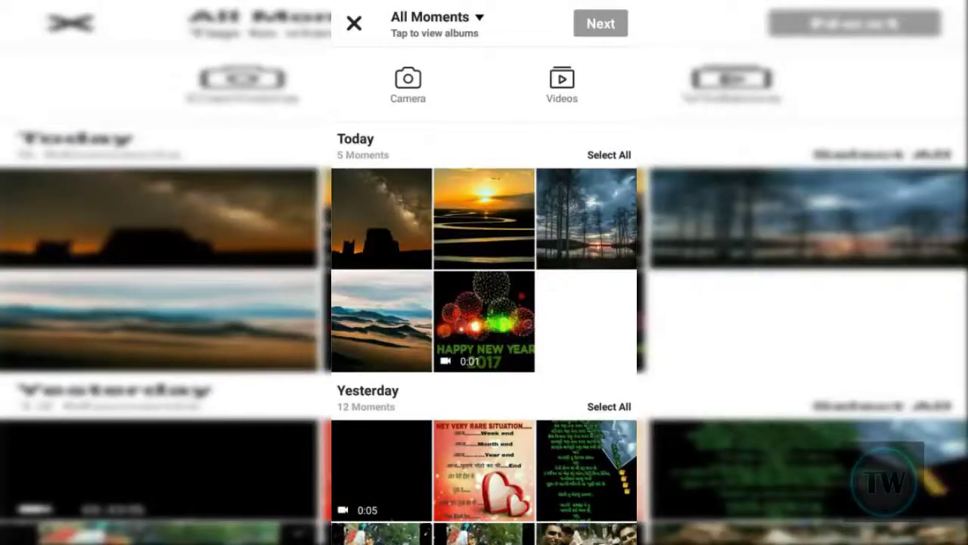
# Step: Select the Milky Way, river sunset, lakeside trees and desert hills photos, then continue
pyautogui.click(381, 218)
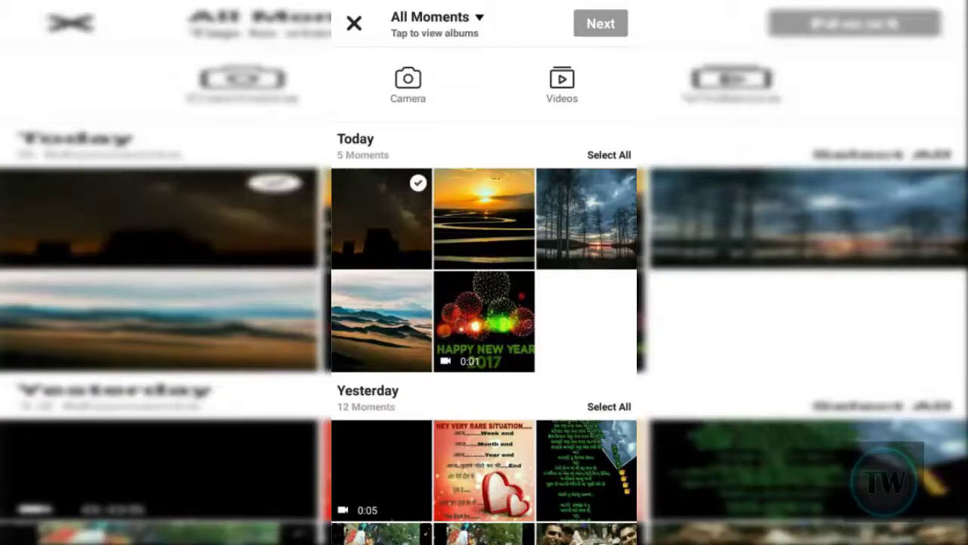
pyautogui.click(485, 218)
pyautogui.click(586, 219)
pyautogui.click(381, 321)
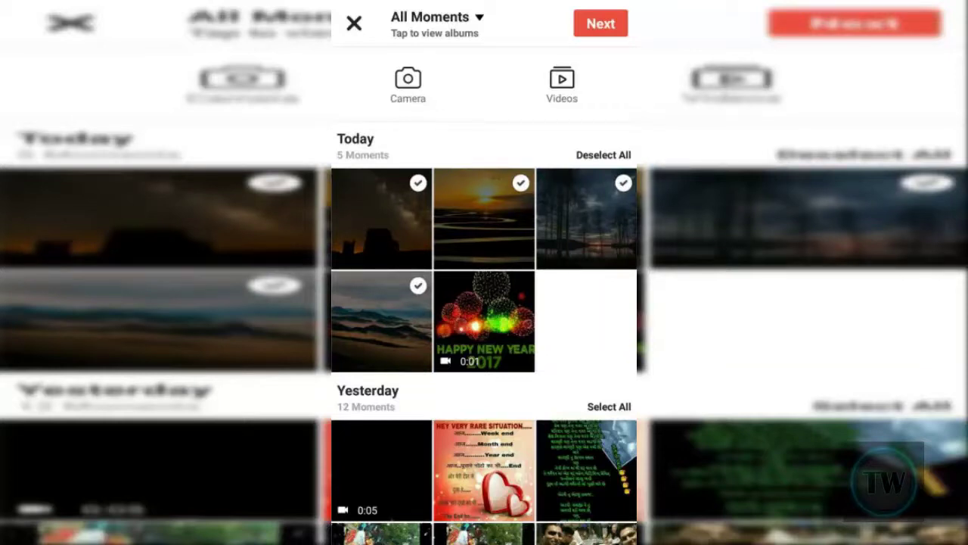
pyautogui.click(601, 24)
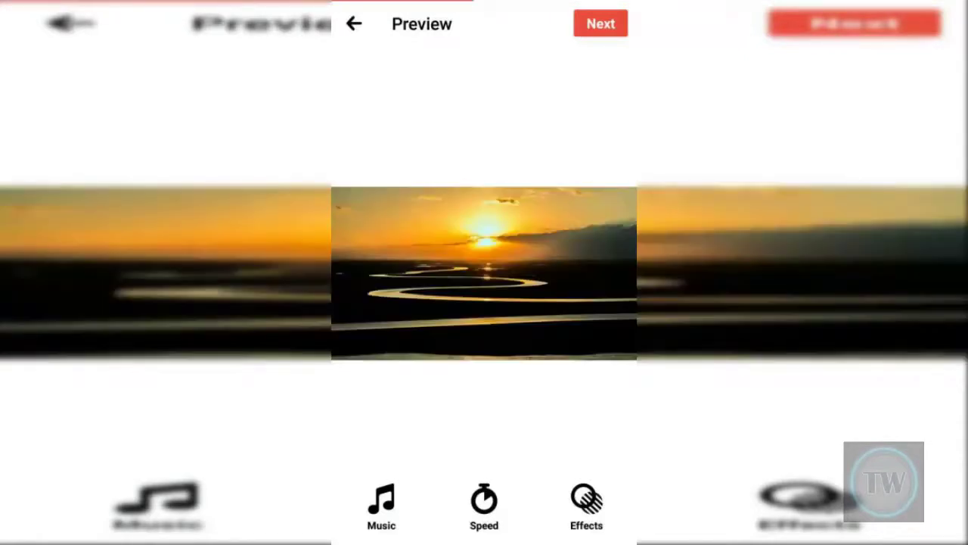
# Step: Find Drake's One Dance through the 'drake' search, preview it, and use it as the soundtrack
pyautogui.click(381, 504)
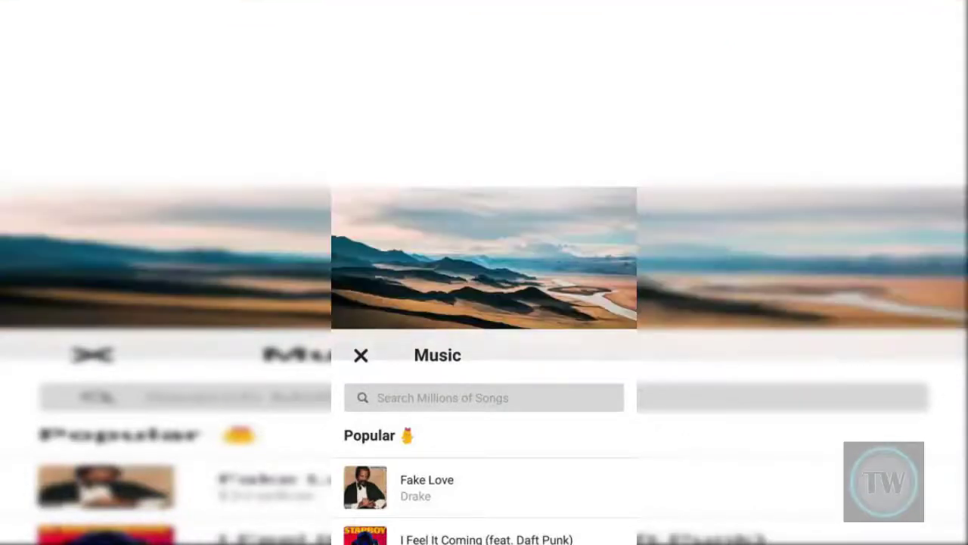
pyautogui.scroll(-5, 484, 454)
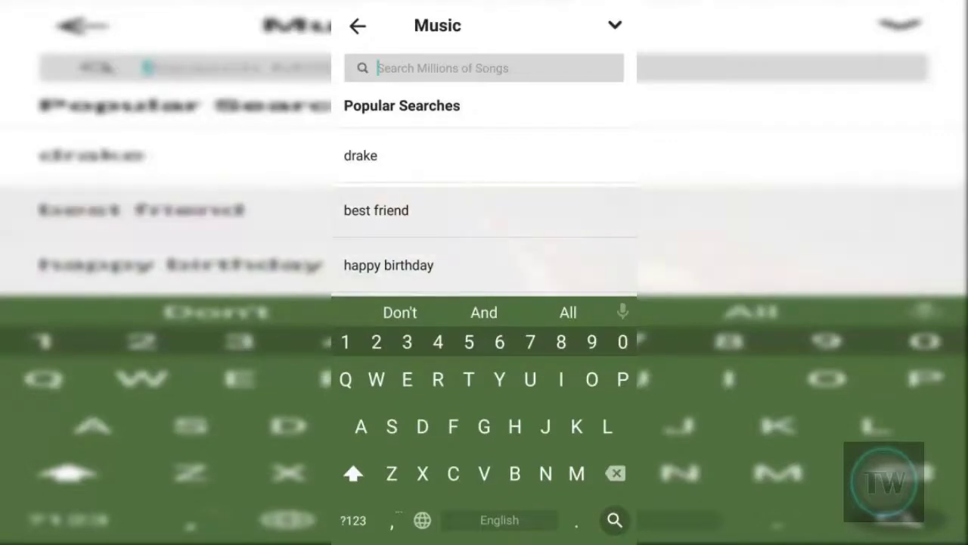
pyautogui.click(361, 155)
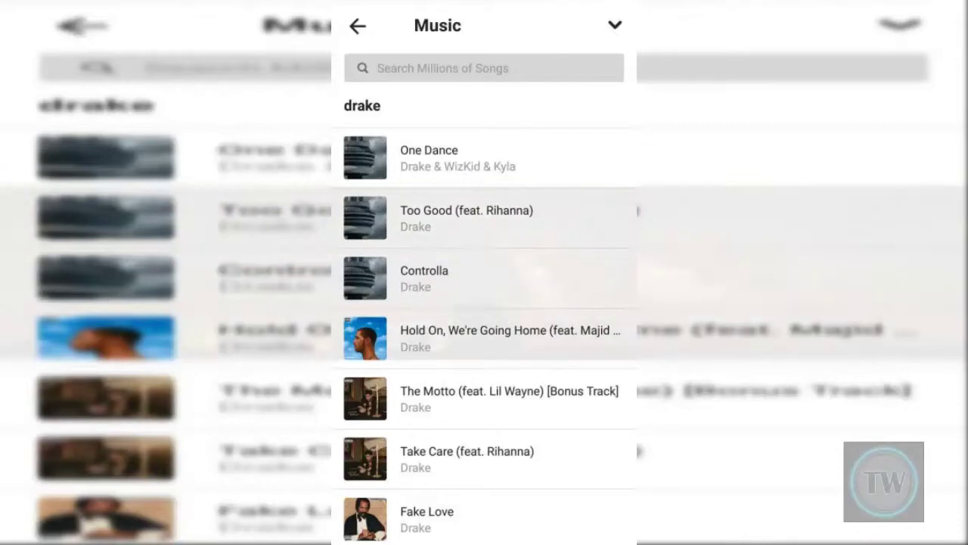
pyautogui.click(454, 157)
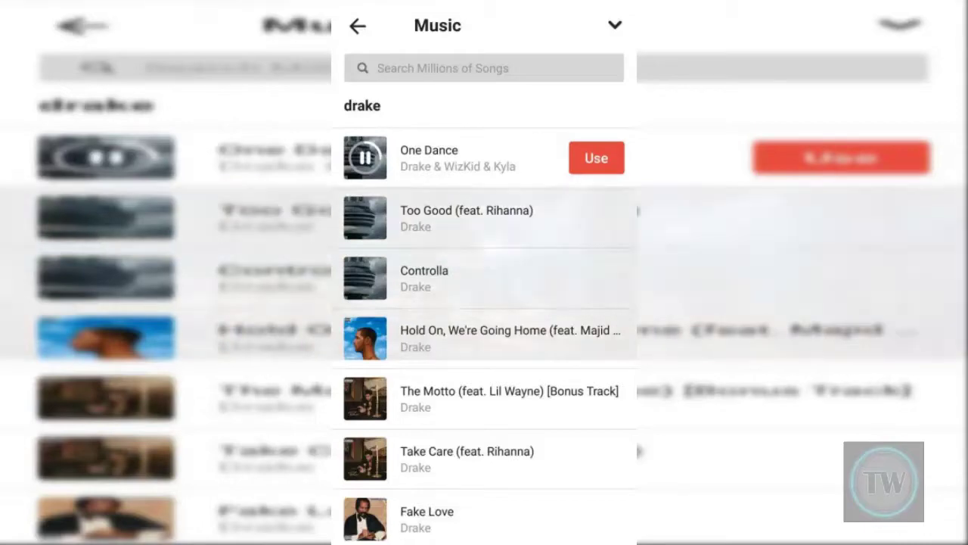
pyautogui.click(596, 158)
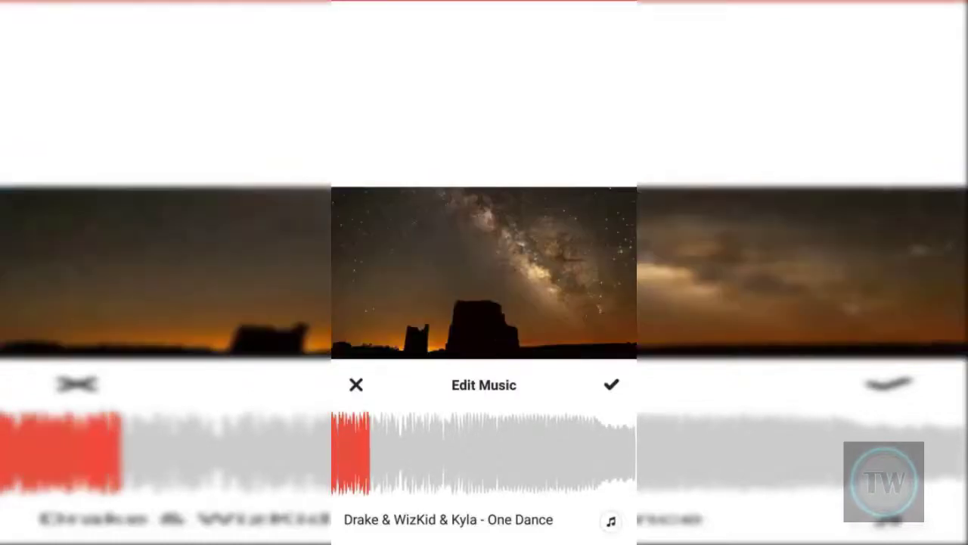
# Step: Leave the music editor and return to the slideshow preview
pyautogui.press('Escape')
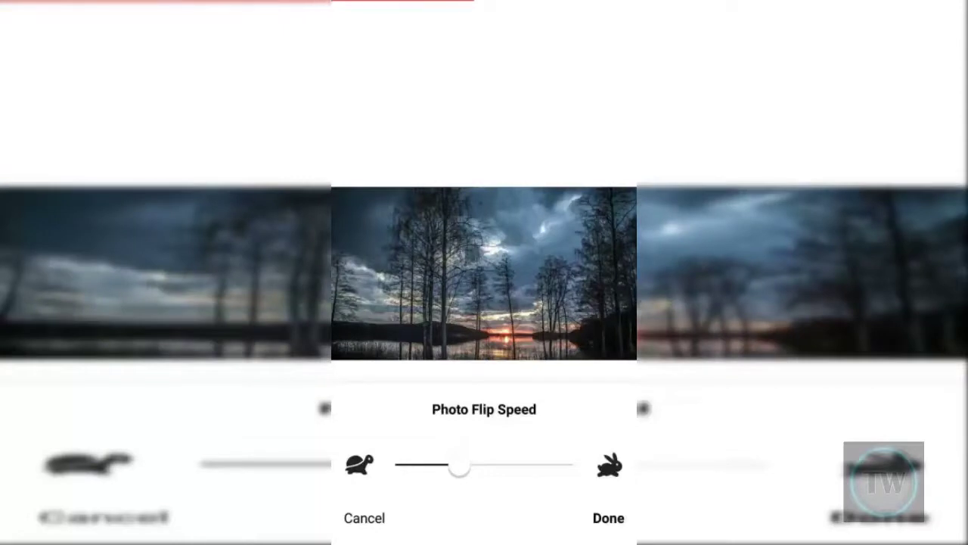
# Step: Confirm the slowed flip speed and apply the Melrose filter to the slideshow
pyautogui.click(608, 518)
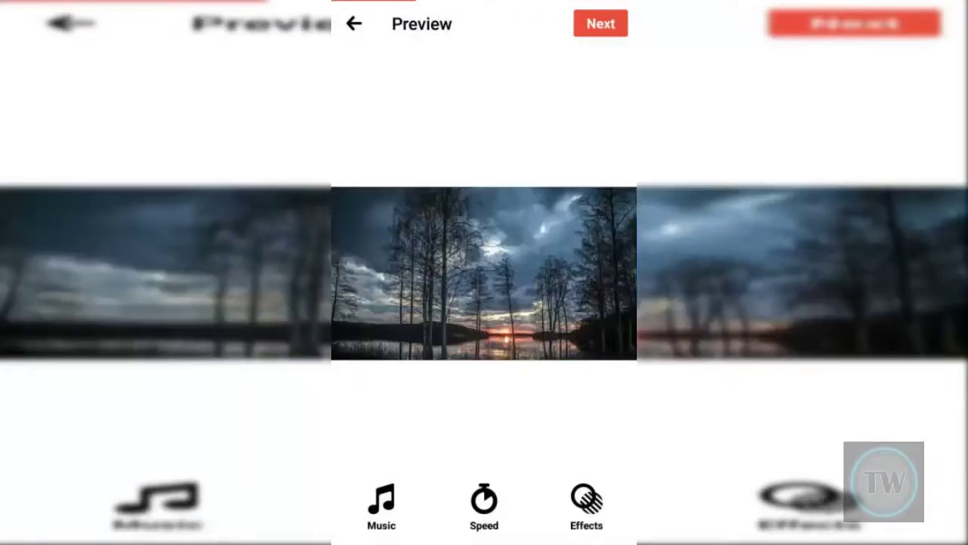
pyautogui.click(587, 503)
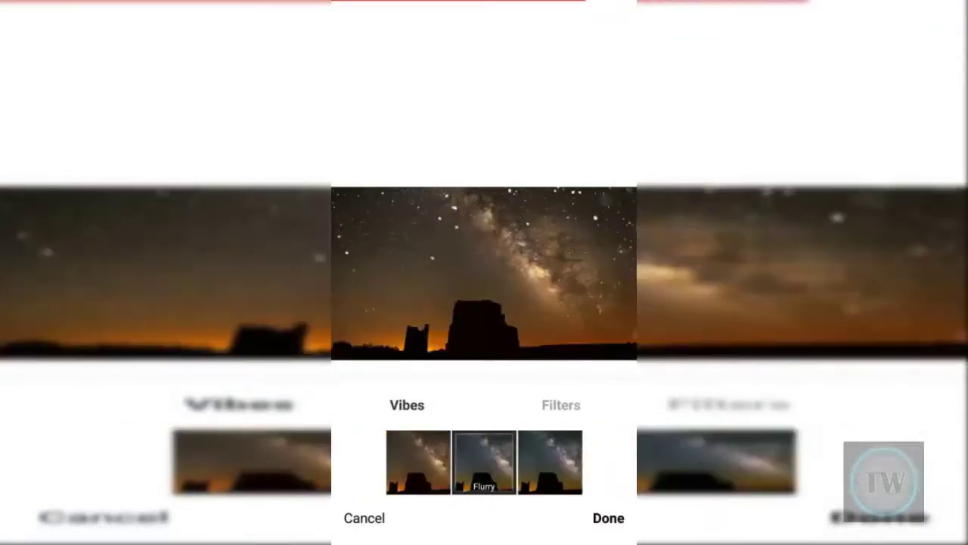
pyautogui.click(561, 404)
pyautogui.moveTo(582, 462); pyautogui.dragTo(401, 462)
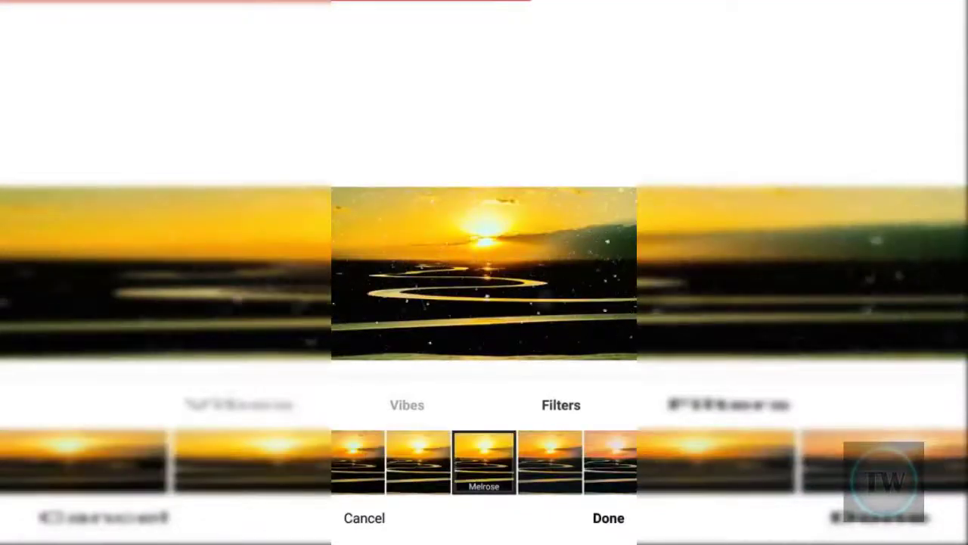
pyautogui.click(608, 517)
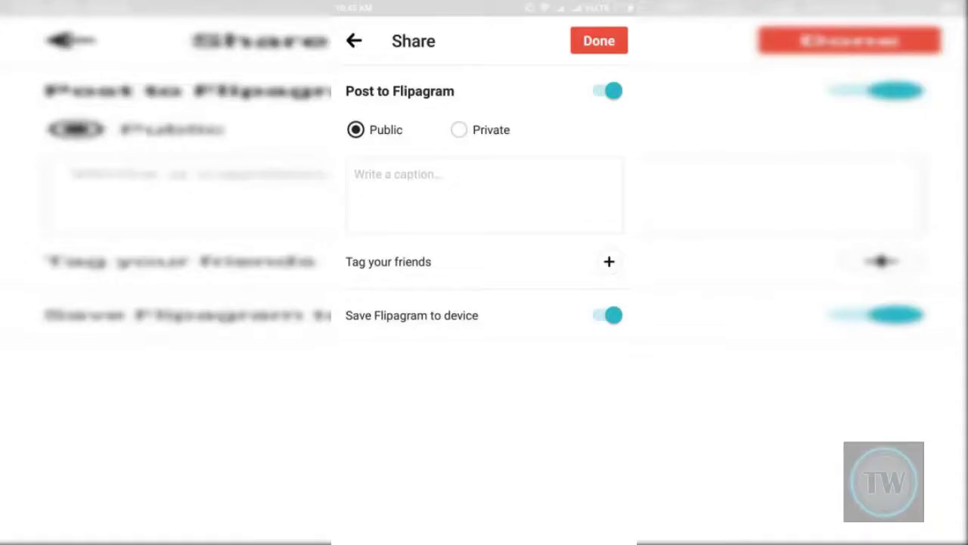
# Step: Turn off Post to Flipagram and finish, keeping only the save-to-device option
pyautogui.click(608, 91)
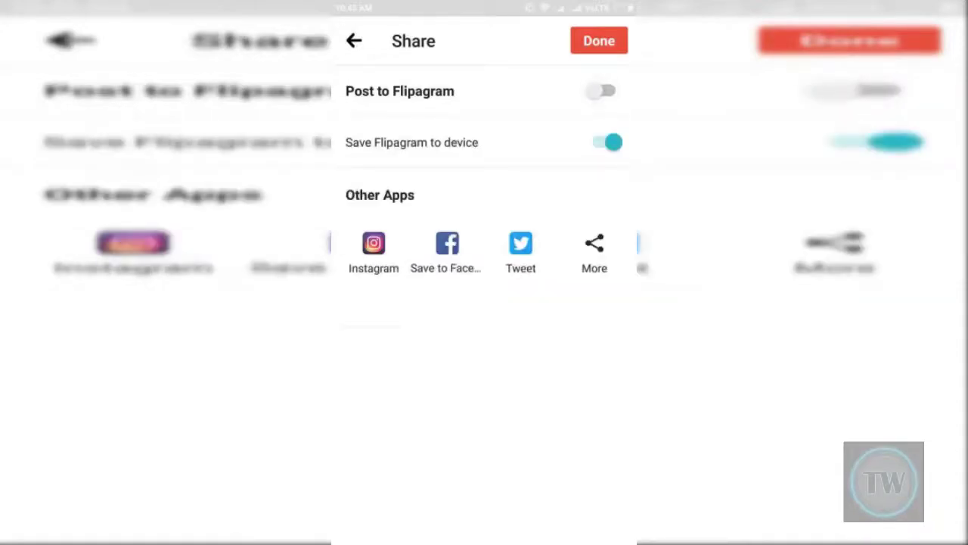
pyautogui.click(599, 41)
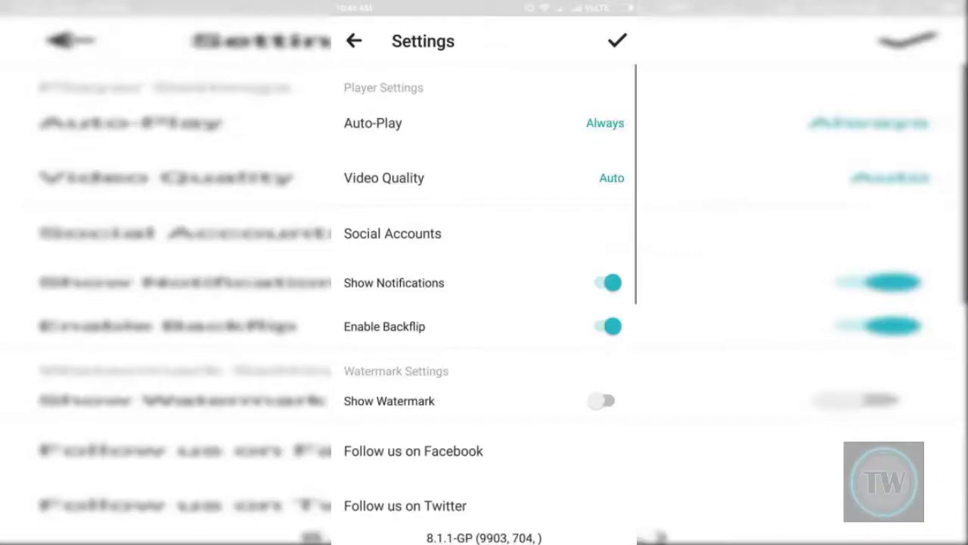
pyautogui.scroll(-3, 484, 303)
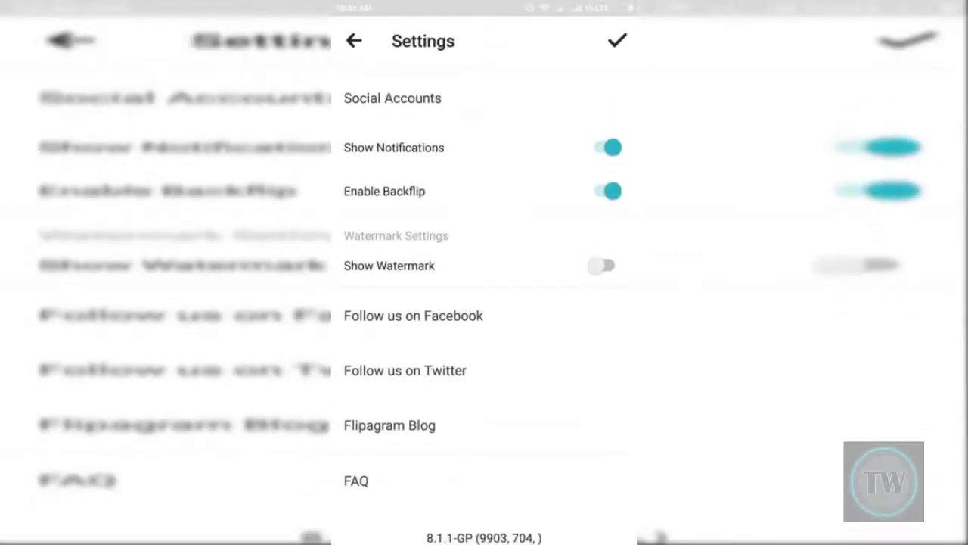
pyautogui.click(606, 265)
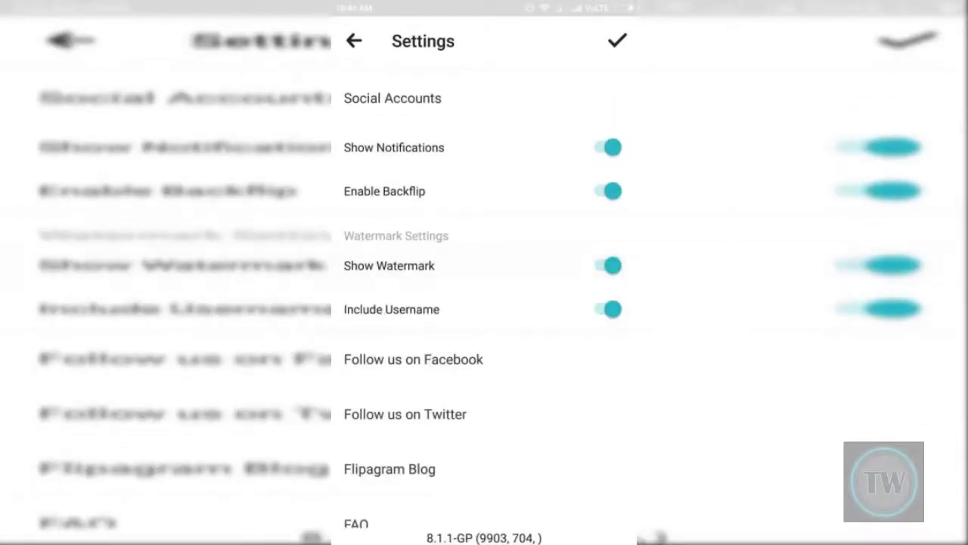
pyautogui.click(608, 265)
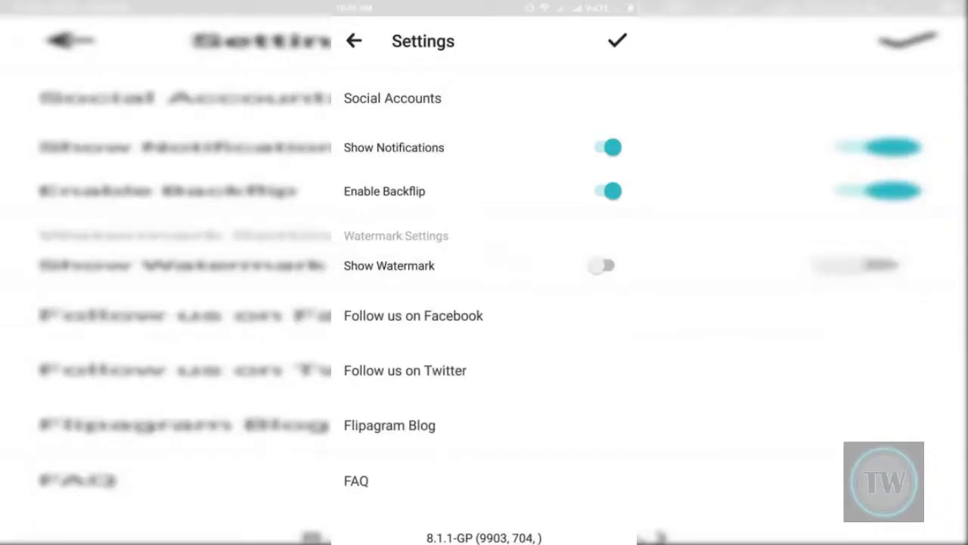